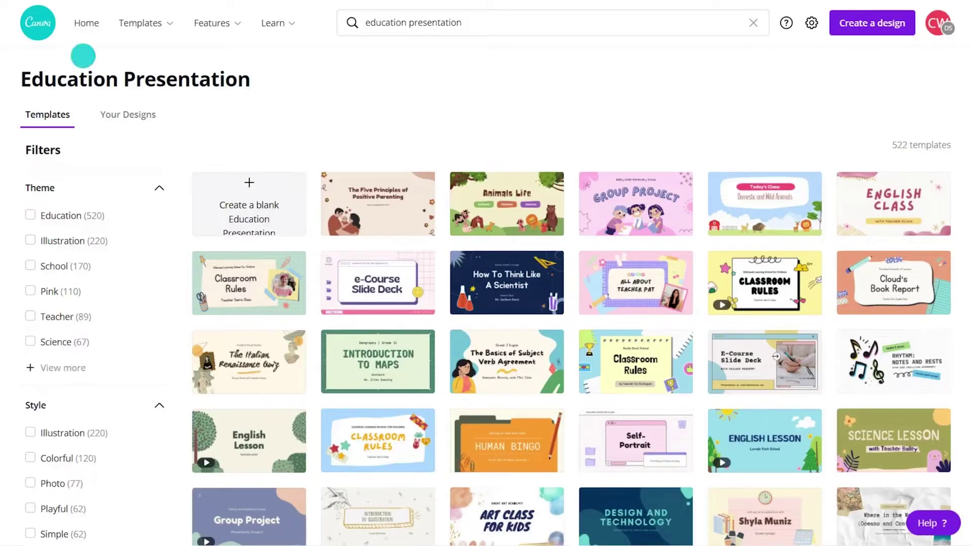
- Open the green handwritten Course Syllabus template from the Education presentation templates
left_click(83, 23)
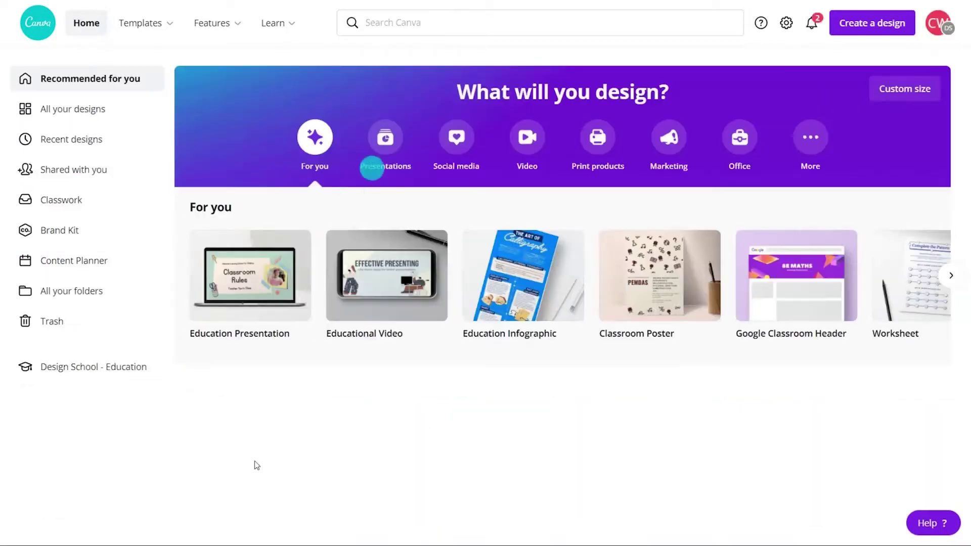
left_click(385, 142)
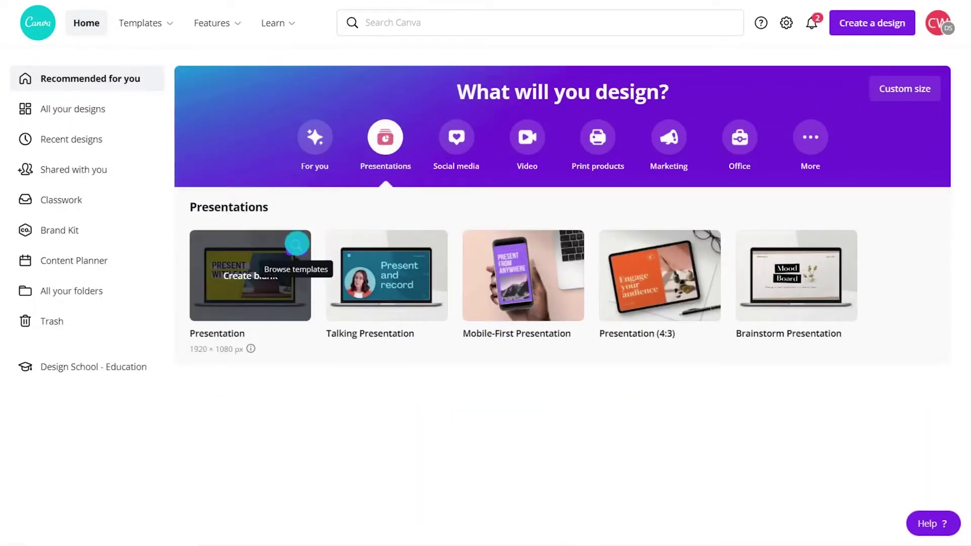
left_click(297, 245)
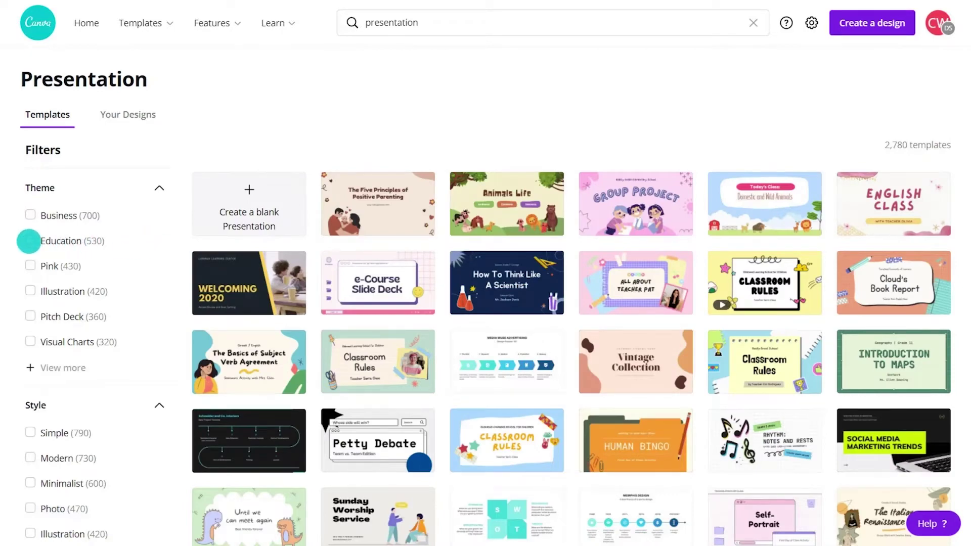
left_click(29, 242)
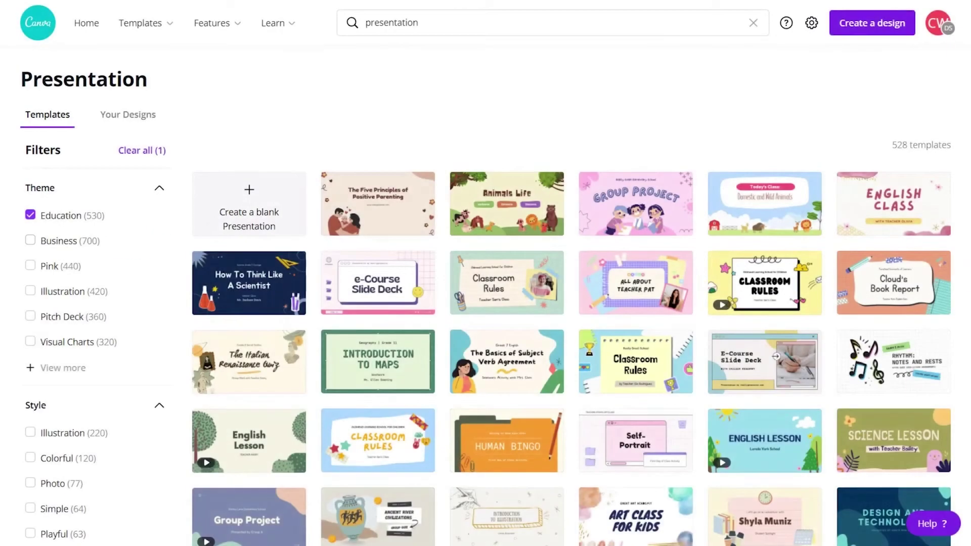
scroll(572, 303, "down", 8)
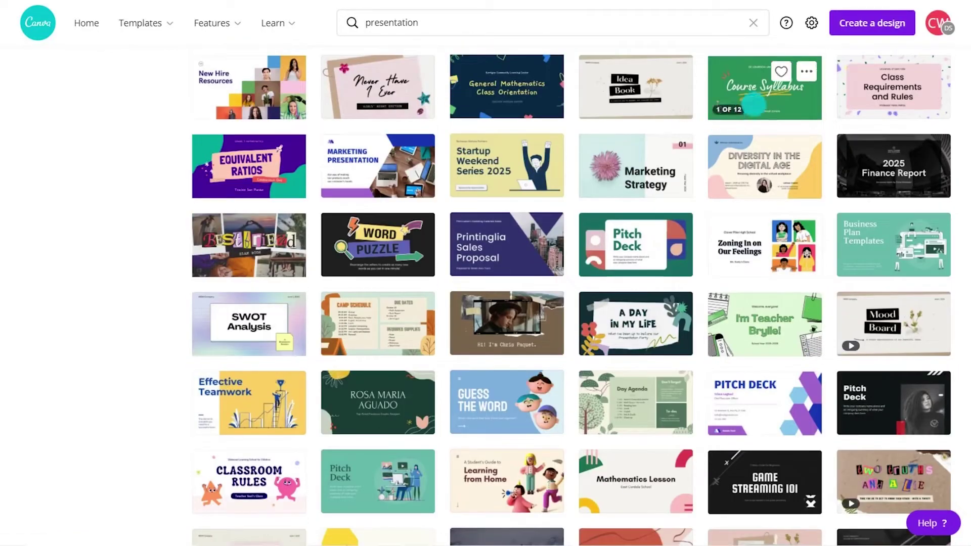
left_click(753, 106)
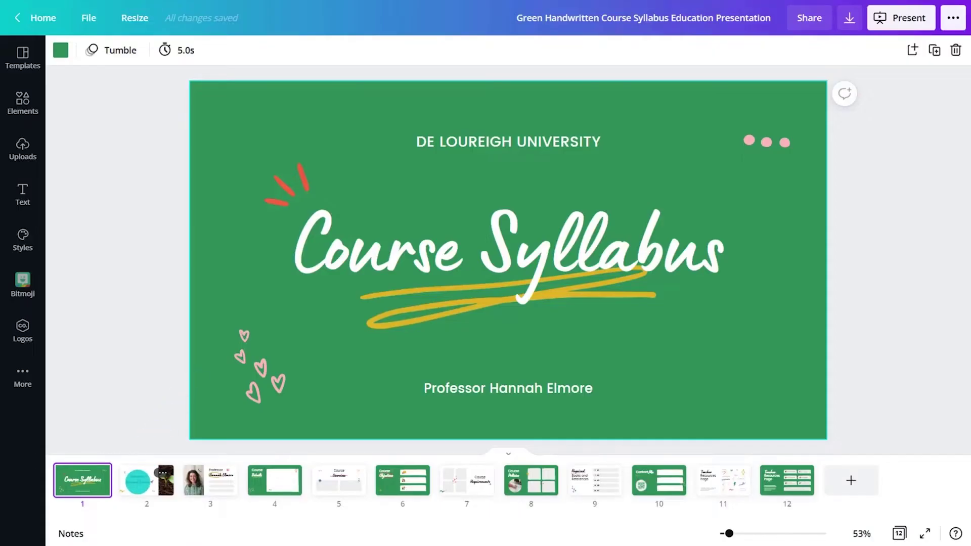
- Change slide 2's 'Natural Science 1!' title to 'Algebra 1'
left_click(147, 480)
double_click(405, 283)
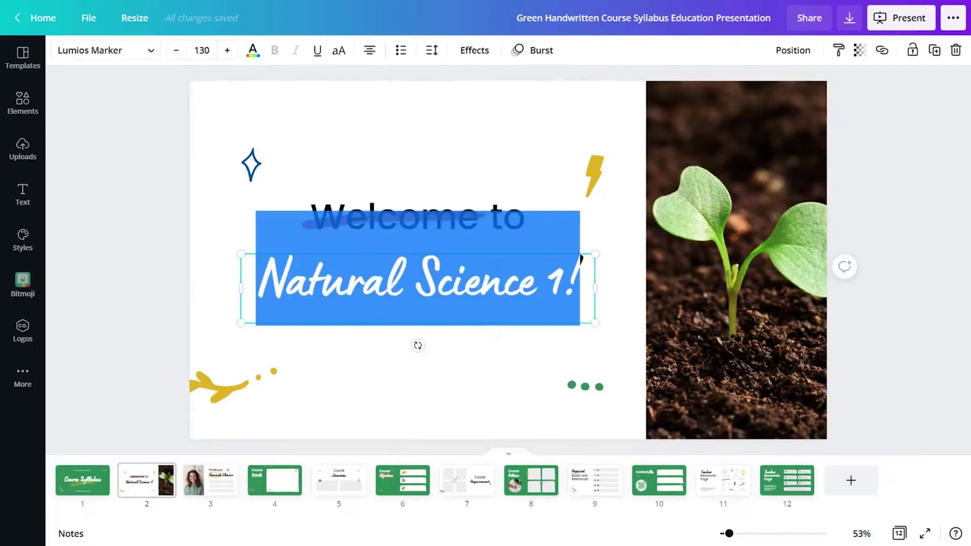
type("Algebra 1")
- Replace the plant photo with a large algebra book graphic from an 'algebra' element search
left_click(672, 298)
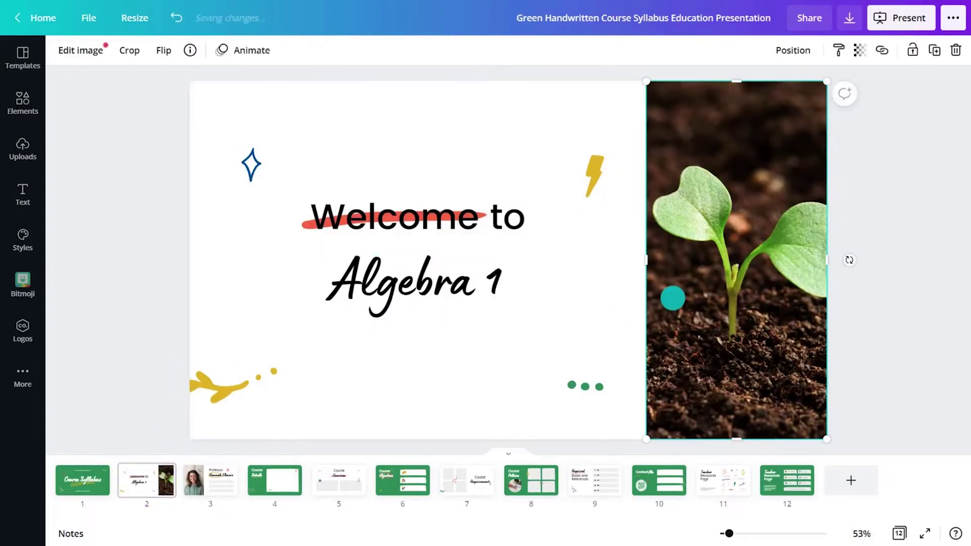
key("Delete")
left_click(31, 104)
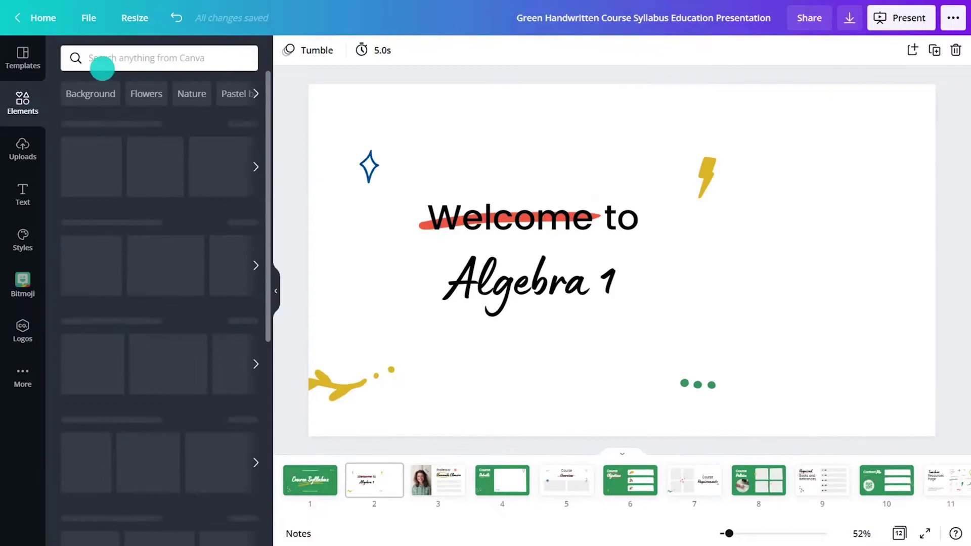
left_click(102, 60)
type("algebra")
key("Return")
left_click_drag(159, 143, 814, 334)
left_click_drag(852, 243, 921, 175)
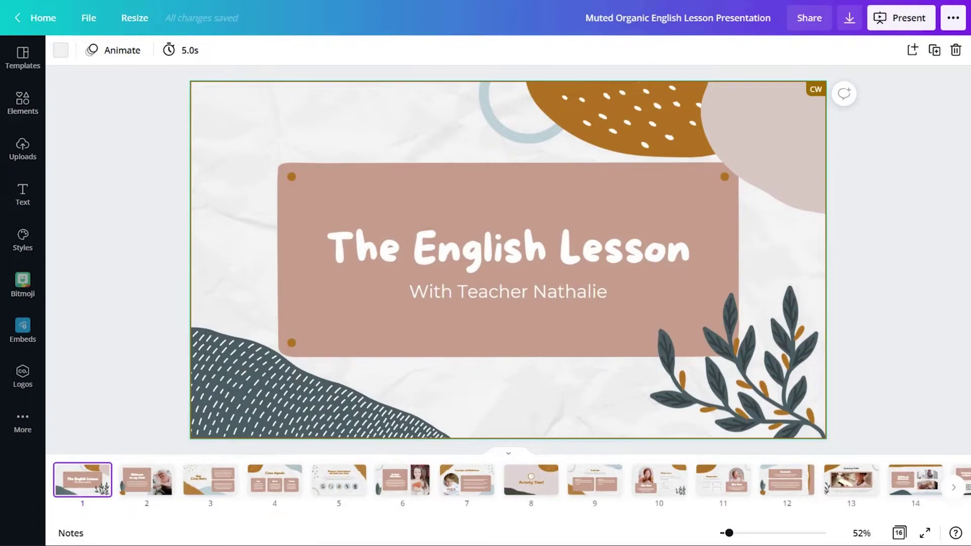
- Page through slides 4 and 5, then settle on slide 3, Our Class Rules
left_click(274, 481)
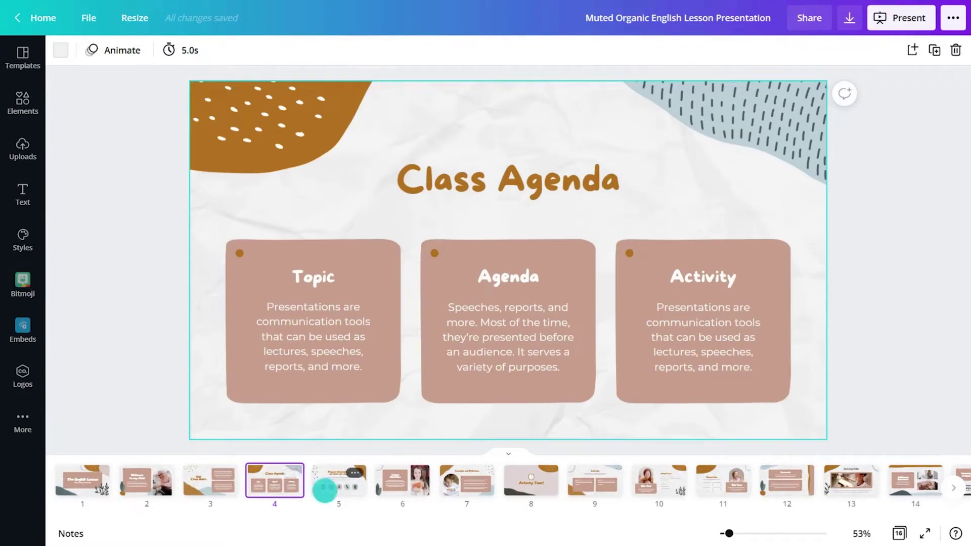
left_click(327, 488)
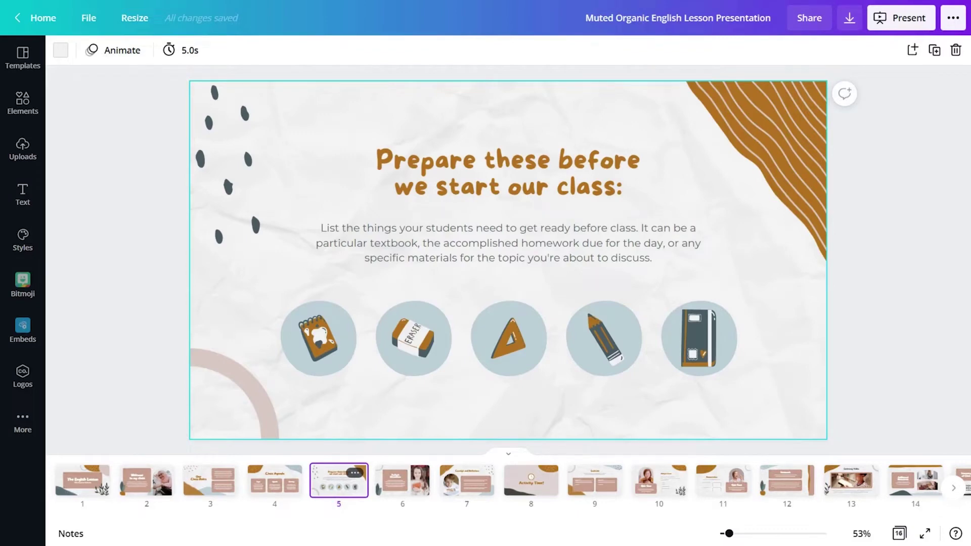
left_click(200, 486)
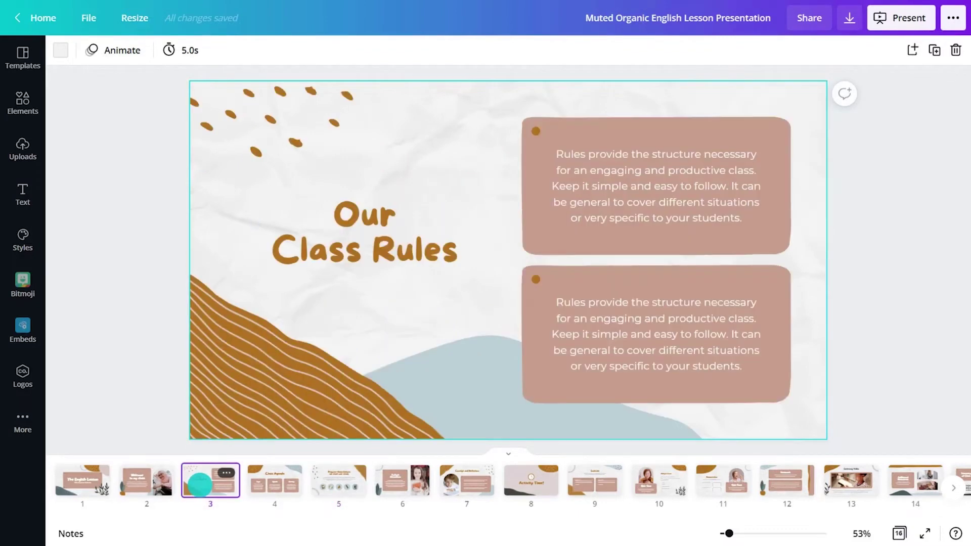
- Write 'Show kindness to others' and 'Take turns and share items with friends' in the top rules box
left_click(591, 197)
left_click(592, 197)
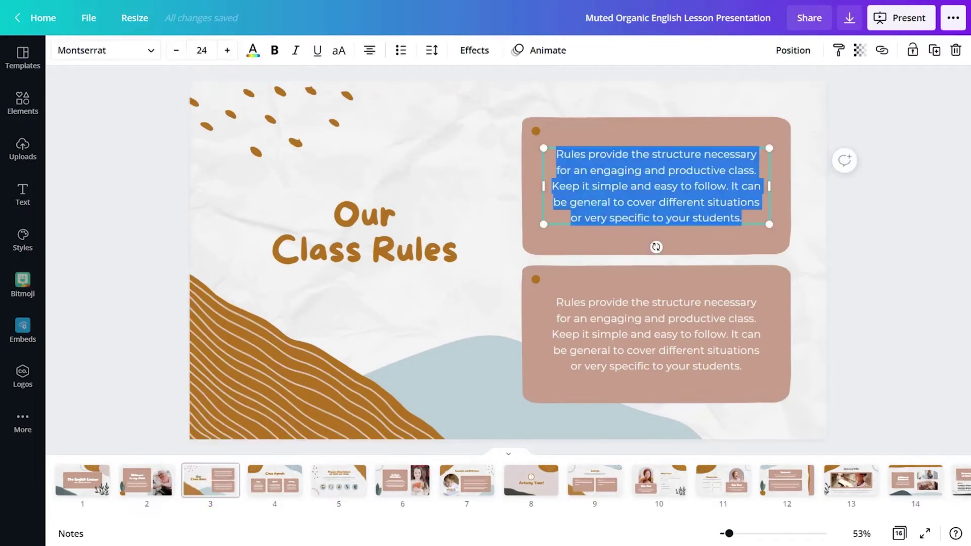
type("Show kindness to others")
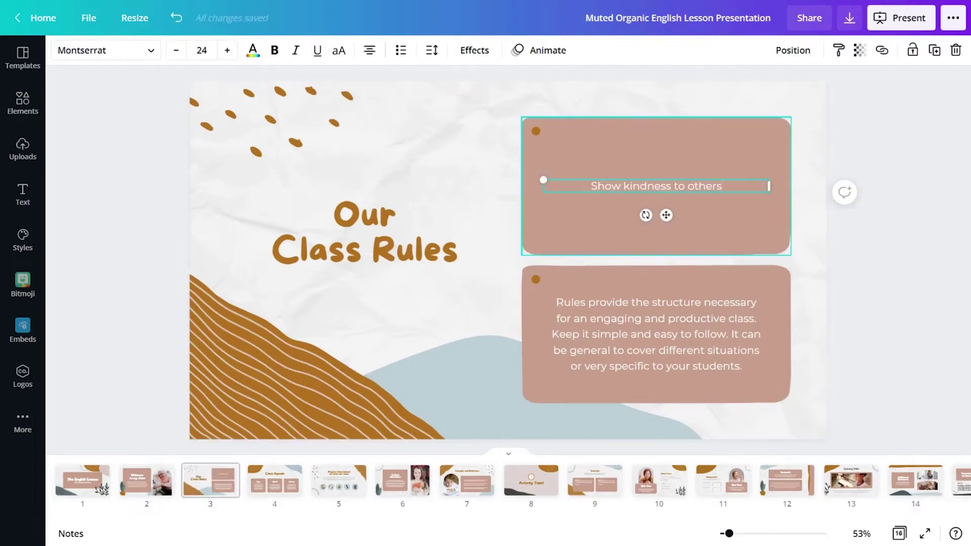
key("Escape")
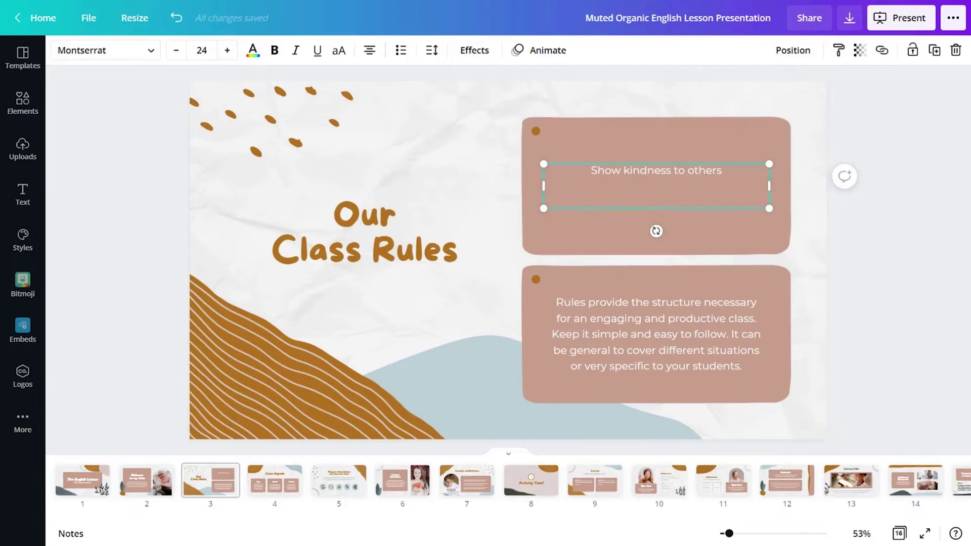
type("Take turns and share items")
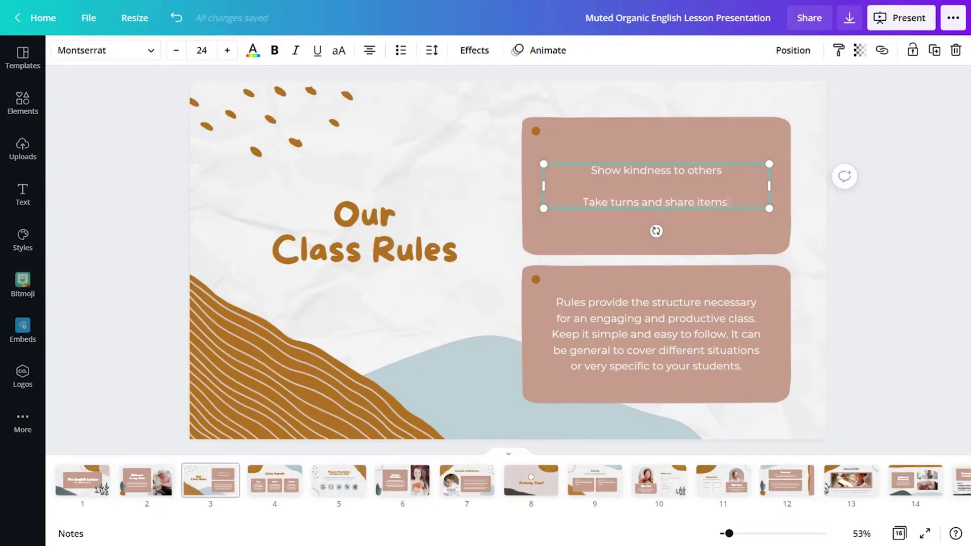
type(" with friends")
- Fill the lower box with 'Always give your best effort' and set the rule text size to 36
double_click(656, 334)
type("Alway")
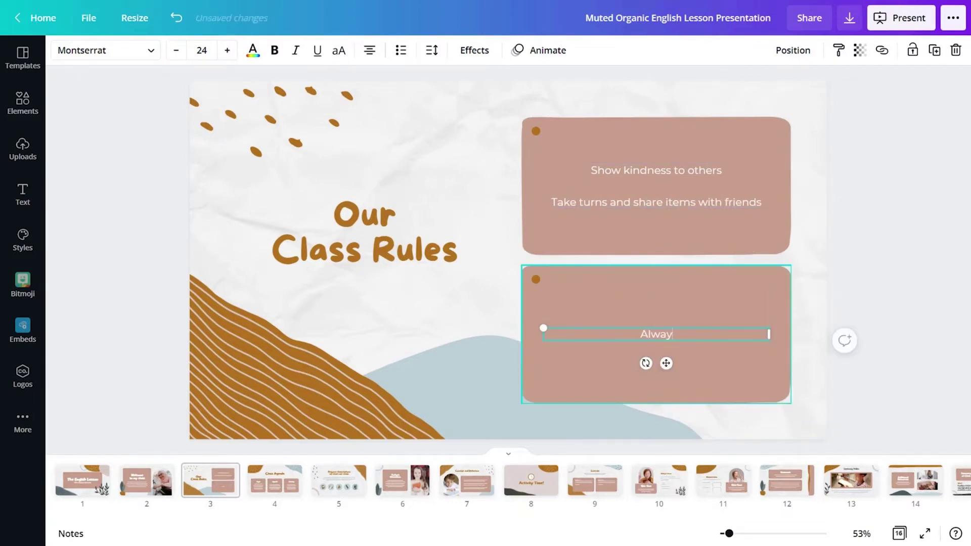
type("s give your best effort")
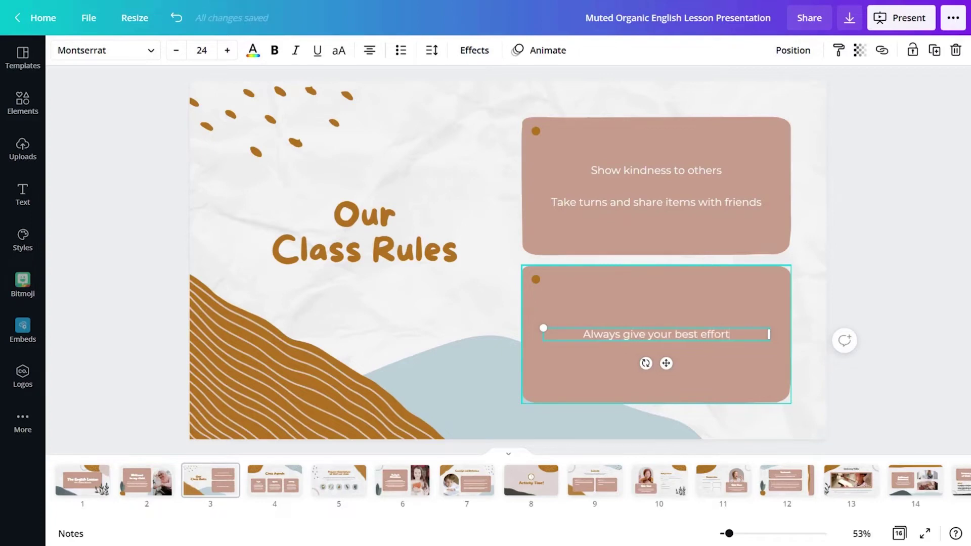
left_click(209, 52)
left_click(208, 308)
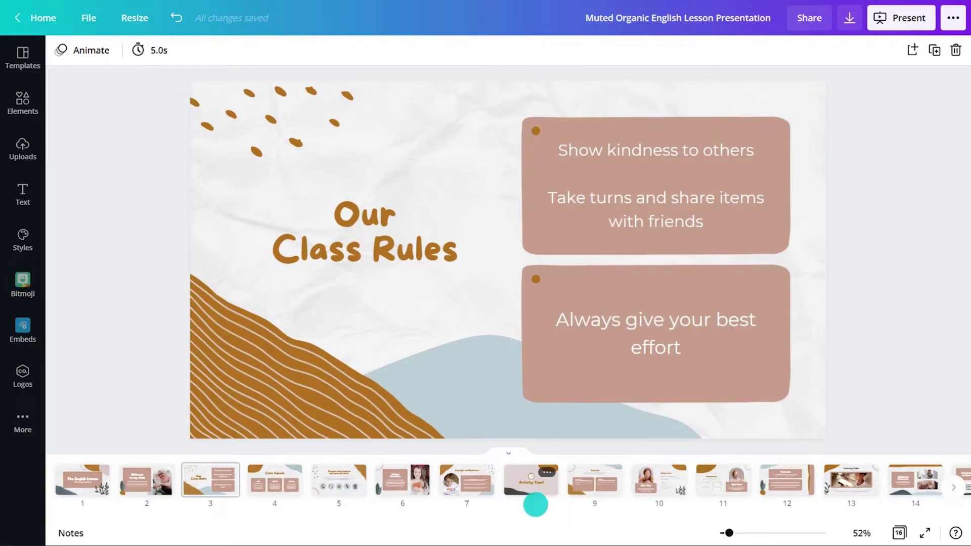
- Page to slides 8 and 9, then bring up the Embeds panel
left_click(512, 490)
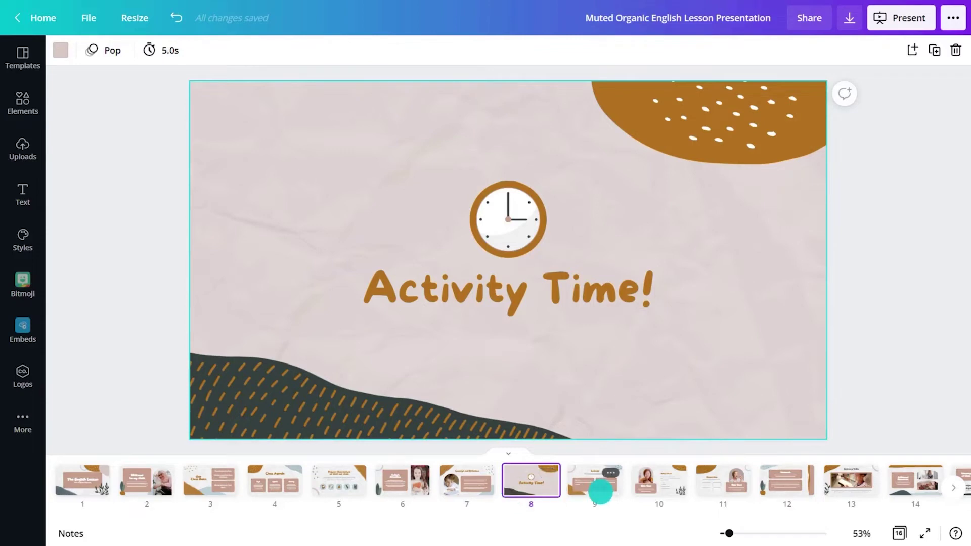
left_click(600, 490)
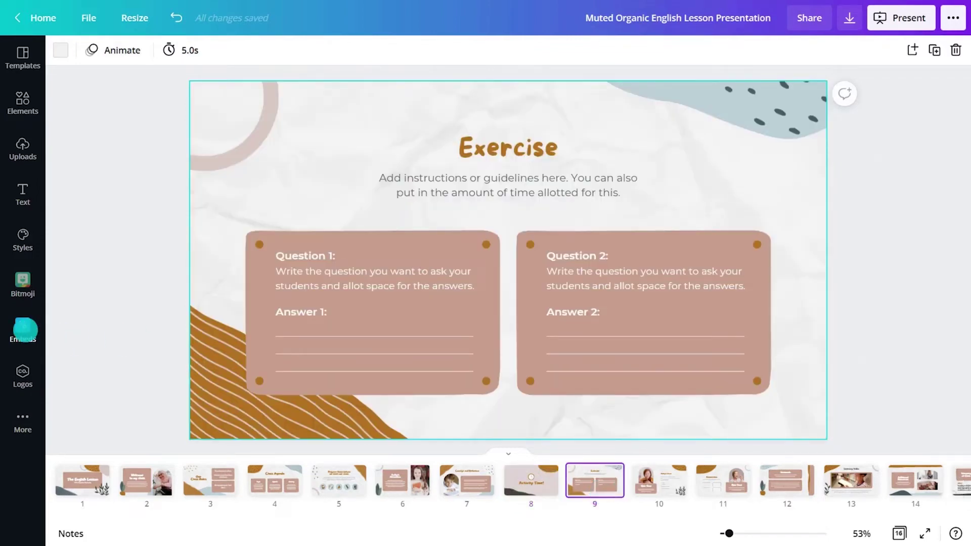
left_click(23, 330)
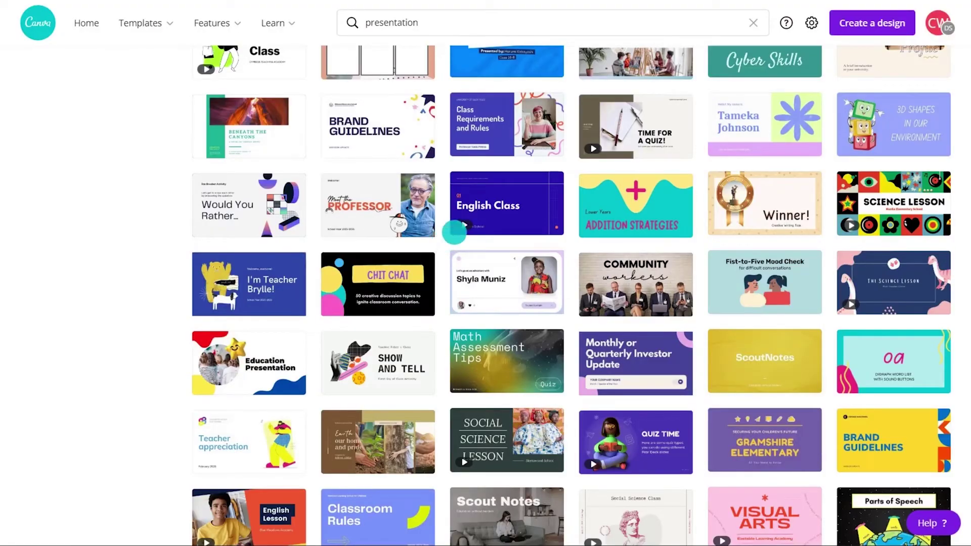
- Open the purple English Class template and view slides 3, 5 and 7
left_click(462, 226)
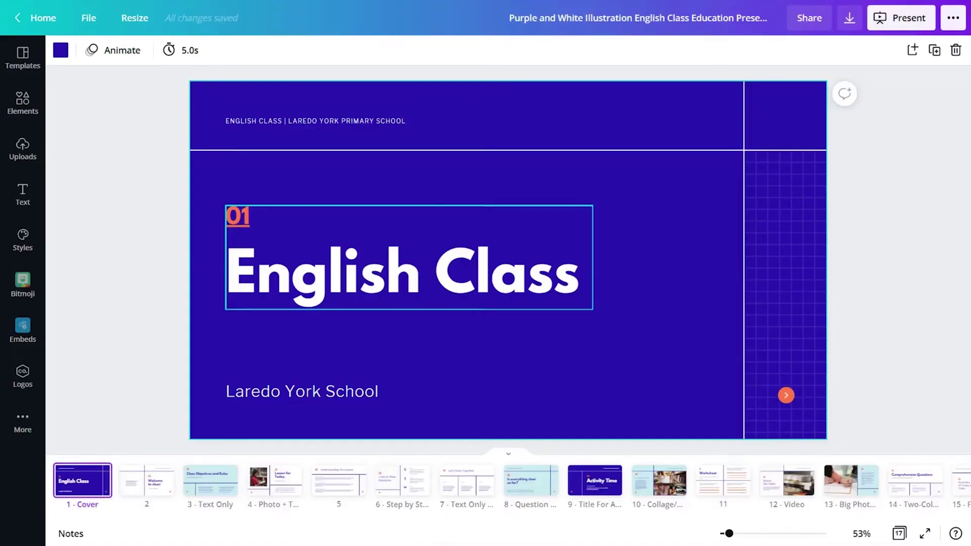
left_click(210, 483)
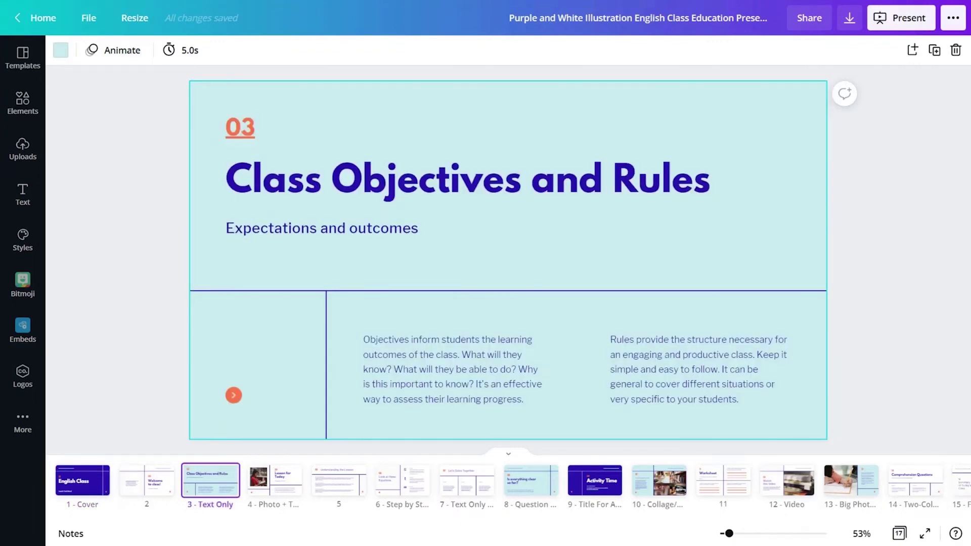
left_click(337, 483)
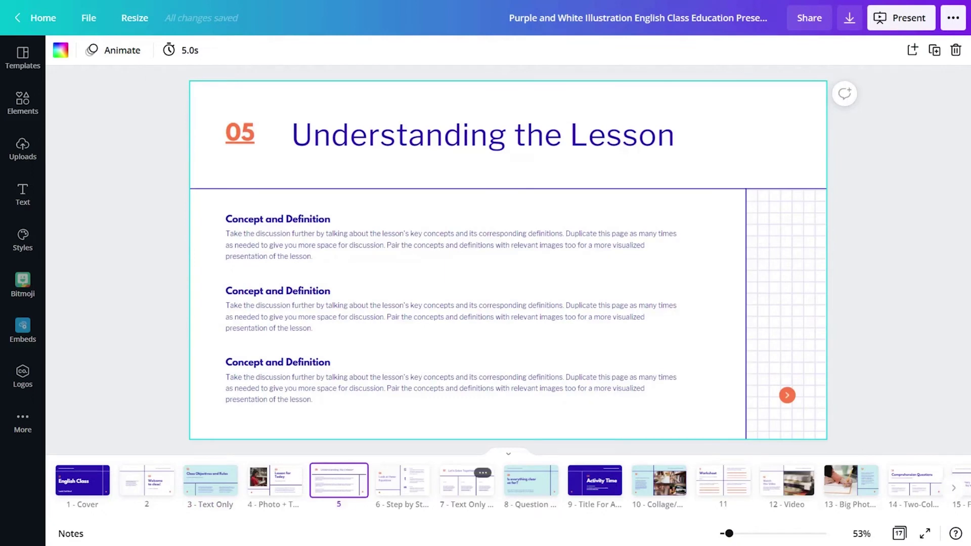
left_click(466, 483)
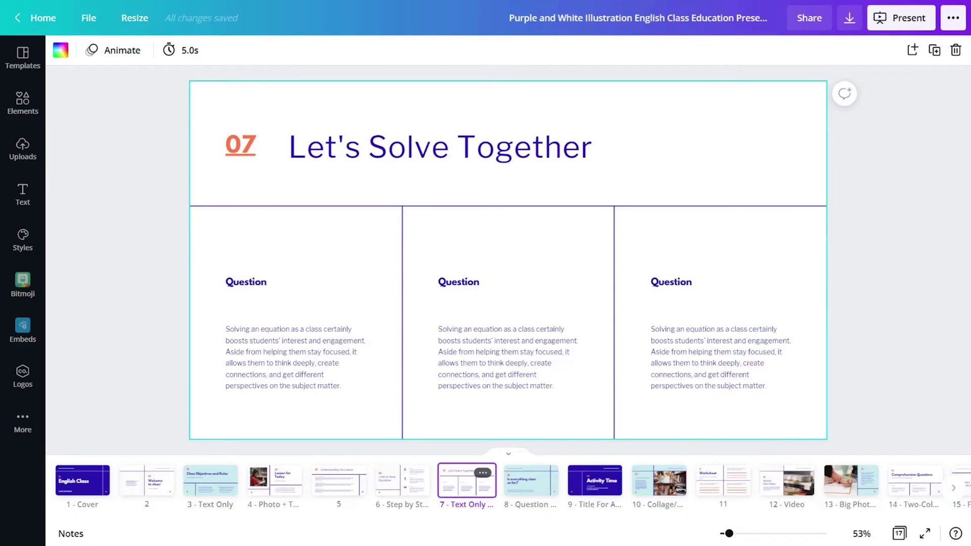
- Delete the discussion paragraph on slide 8, Is everything clear so far?
left_click(530, 483)
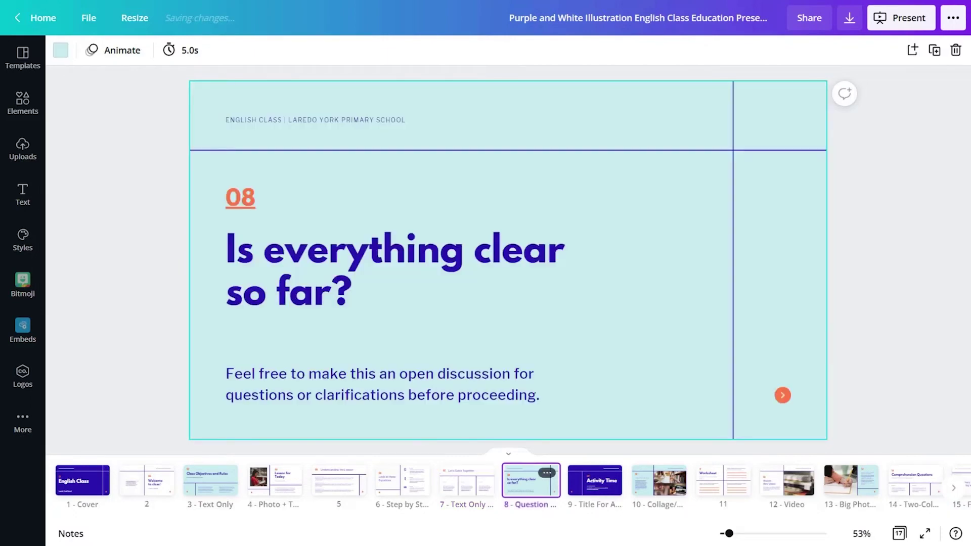
left_click(450, 399)
key("Delete")
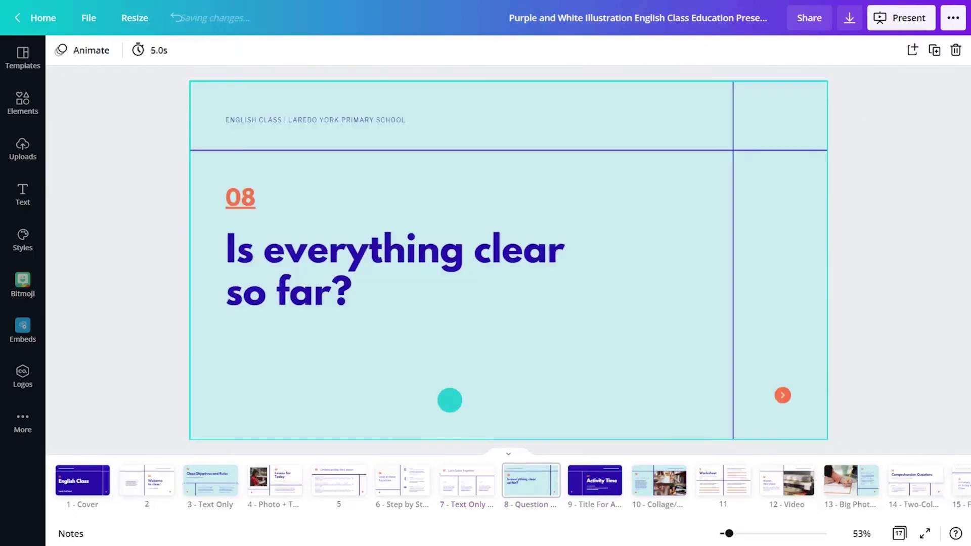
- Search Elements for 'thumbs up' and place a thumbs-up graphic on the slide
left_click(31, 107)
left_click(78, 66)
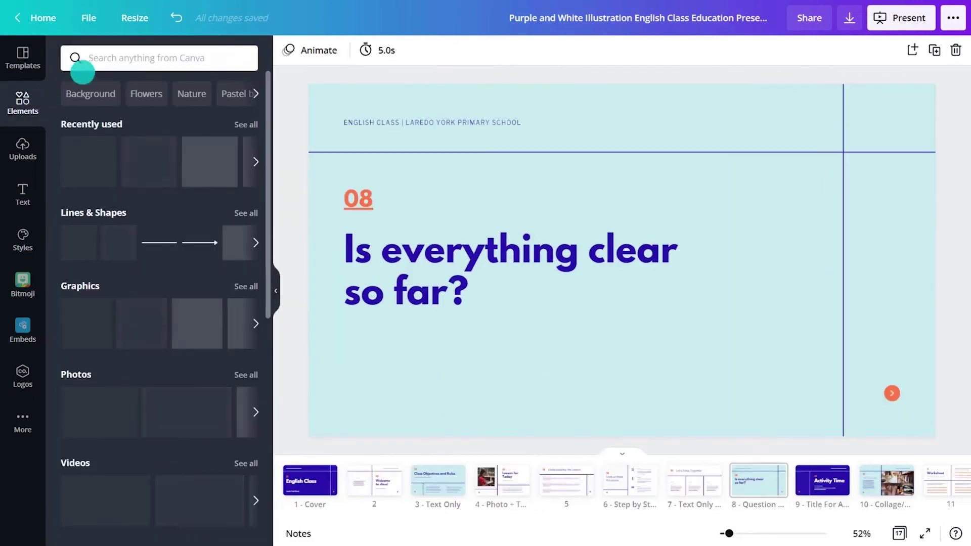
type("thumbs up")
key("Return")
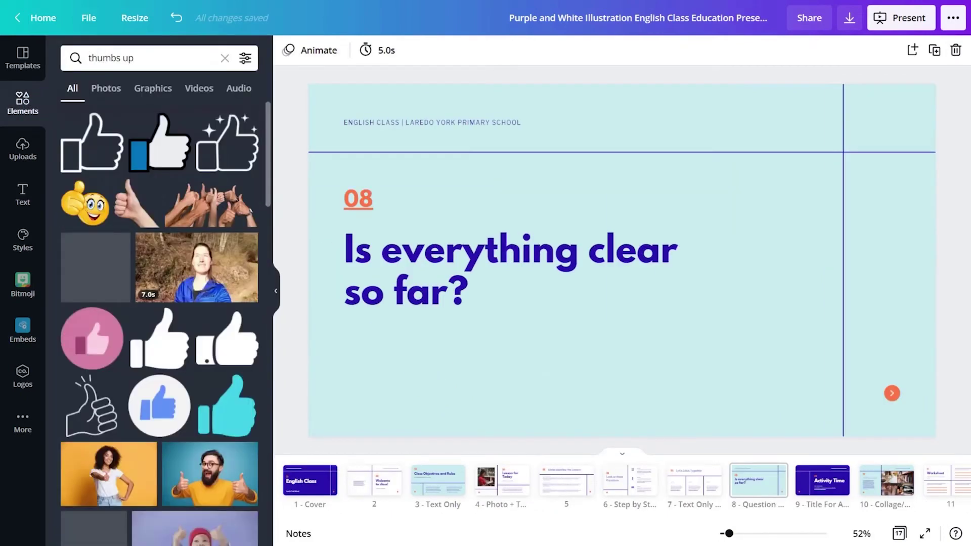
scroll(159, 304, "down", 5)
left_click_drag(227, 377, 384, 354)
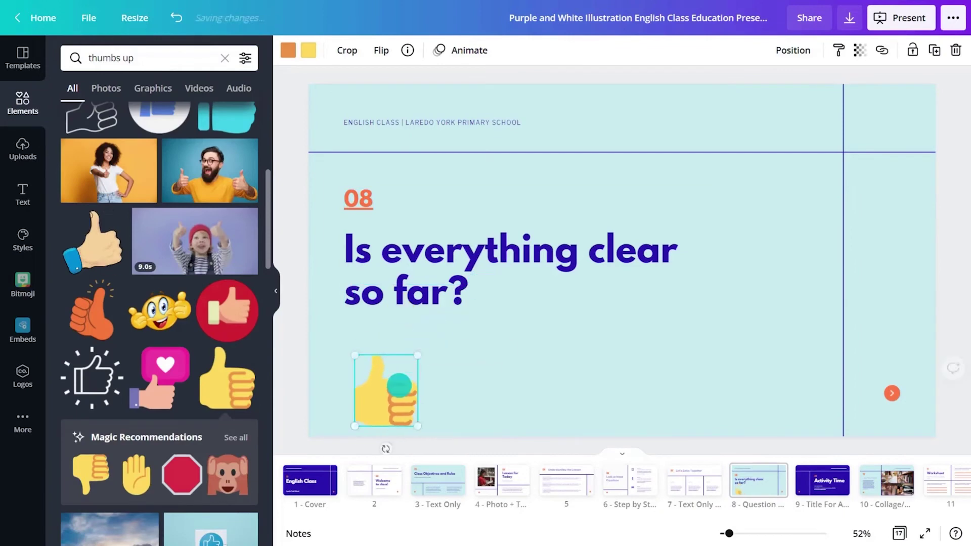
- Duplicate the hand into aligned sideways and thumbs-down copies, then go to slide 12
key("ctrl+d")
left_click_drag(475, 424, 421, 367)
key("ctrl+d")
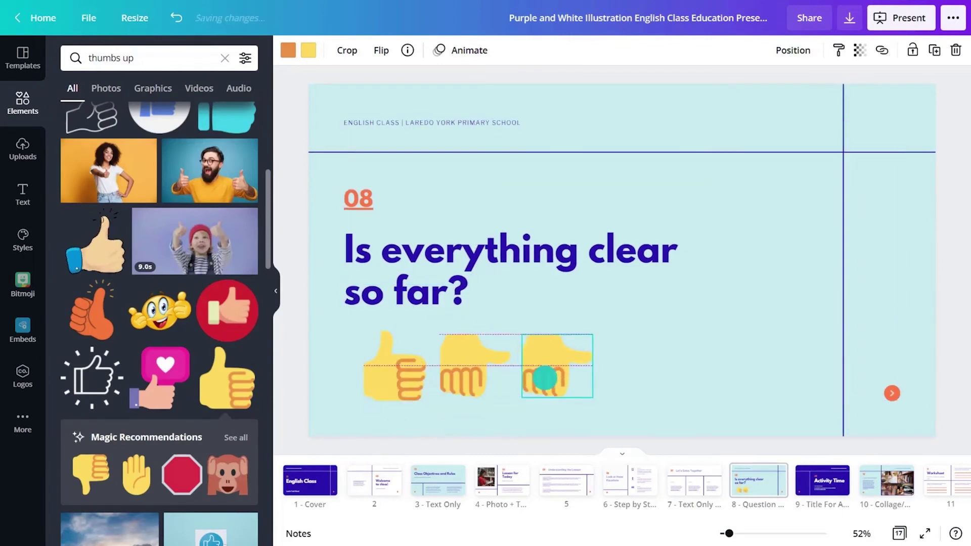
left_click_drag(516, 364, 557, 340)
left_click_drag(469, 378, 469, 382)
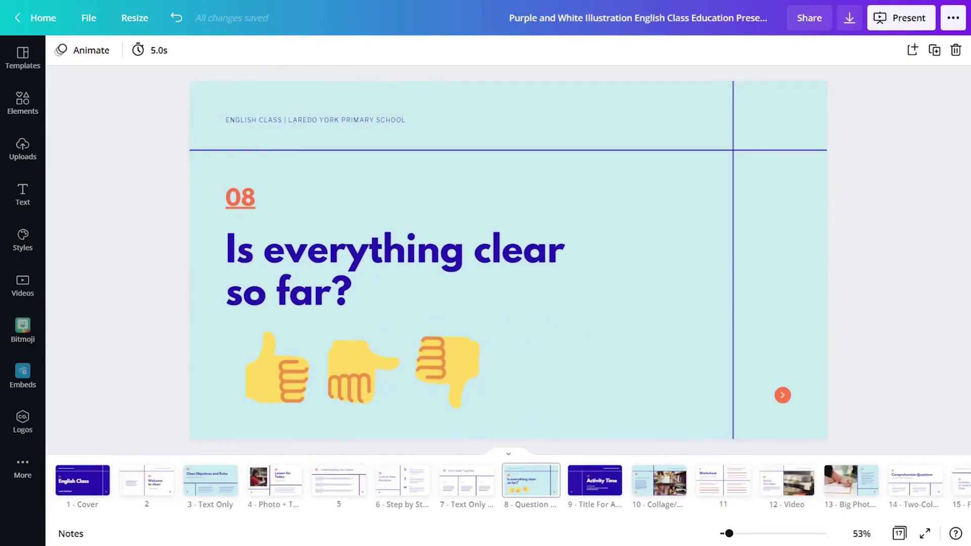
left_click(774, 481)
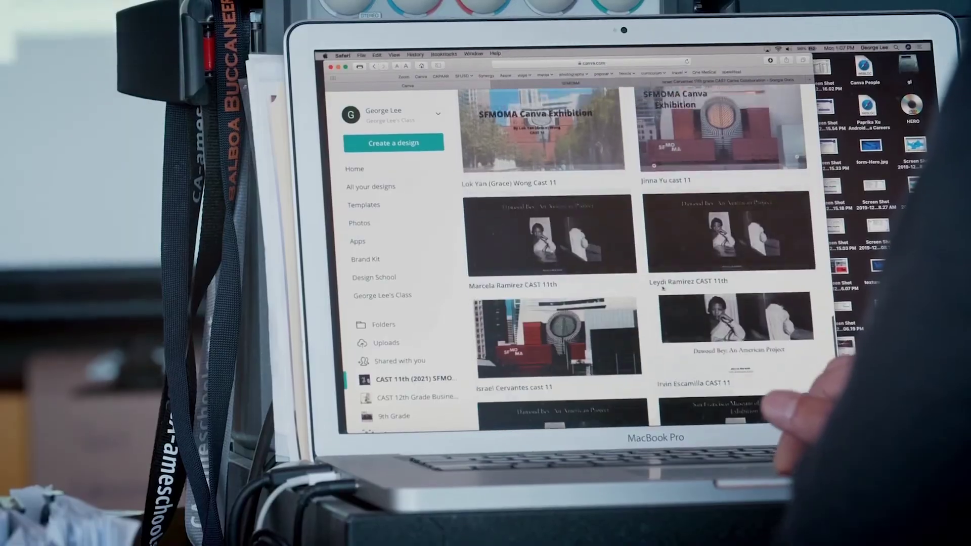
scroll(662, 288, "down", 3)
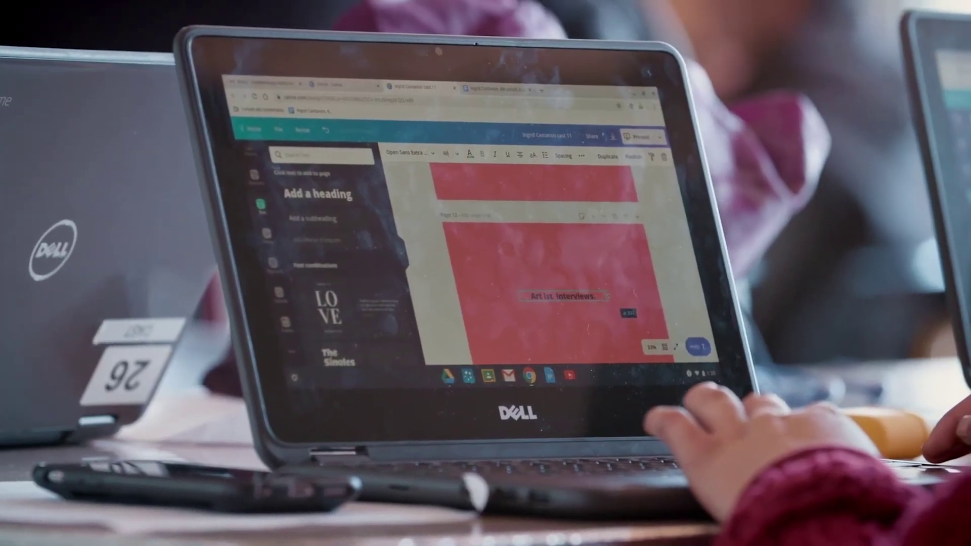